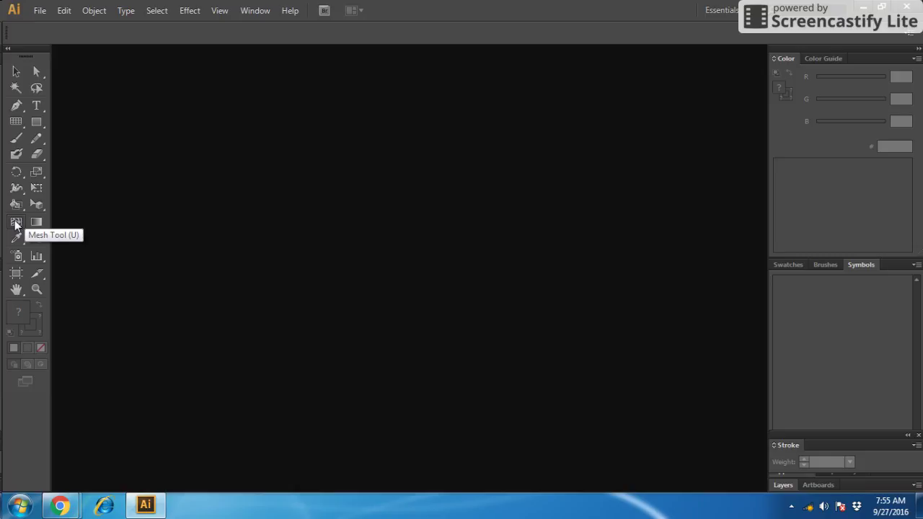
- Select the Mesh Tool (U) in the Tools panel
{"action": "left_click", "coordinate": [16, 222]}
- Create a new 1280 × 800 px RGB document named 'Mesh Tool'
{"action": "left_click", "coordinate": [39, 12]}
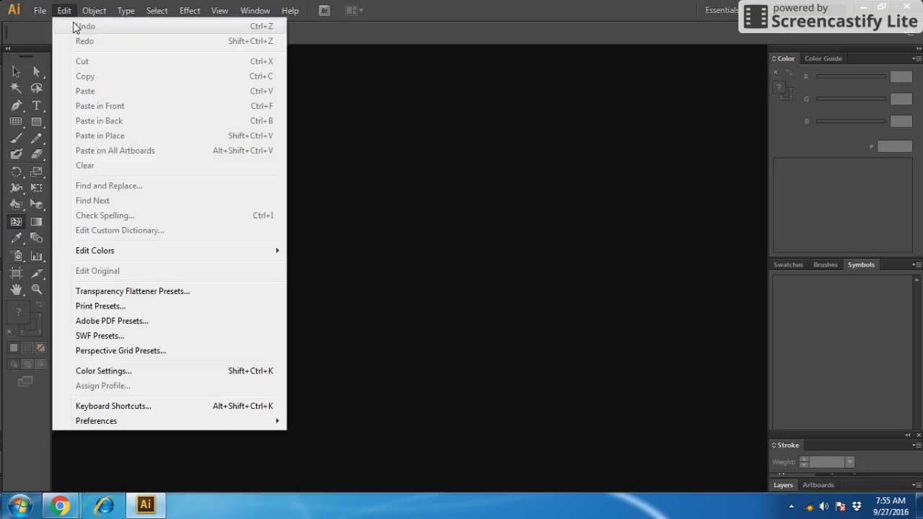
{"action": "left_click", "coordinate": [43, 26]}
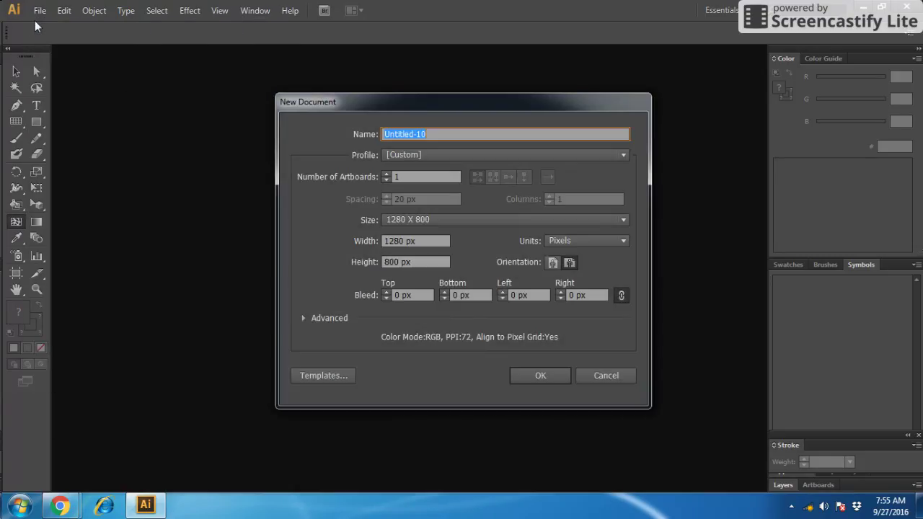
{"action": "type", "text": "m"}
{"action": "key", "text": "Return"}
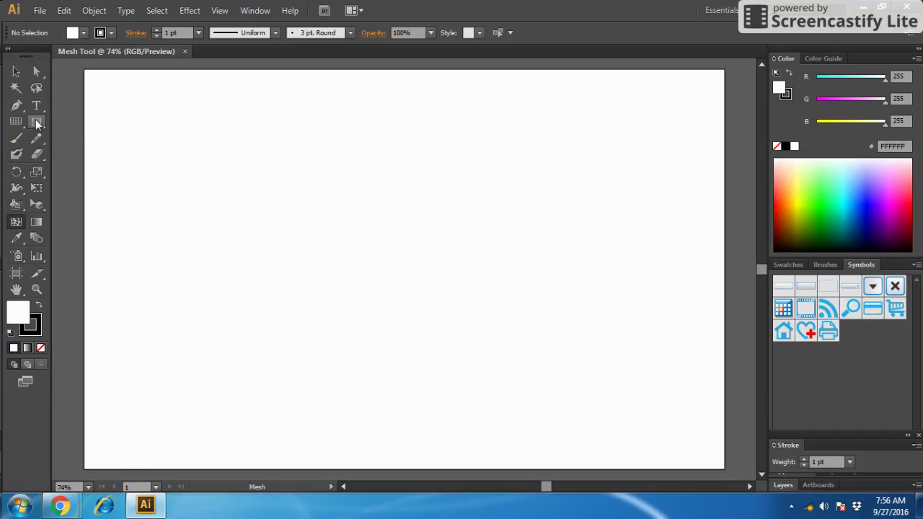
- Draw a wide rectangle across the upper artboard and fill it tan (R198 G156 B109)
{"action": "left_click_drag", "start_coordinate": [36, 124], "coordinate": [101, 125]}
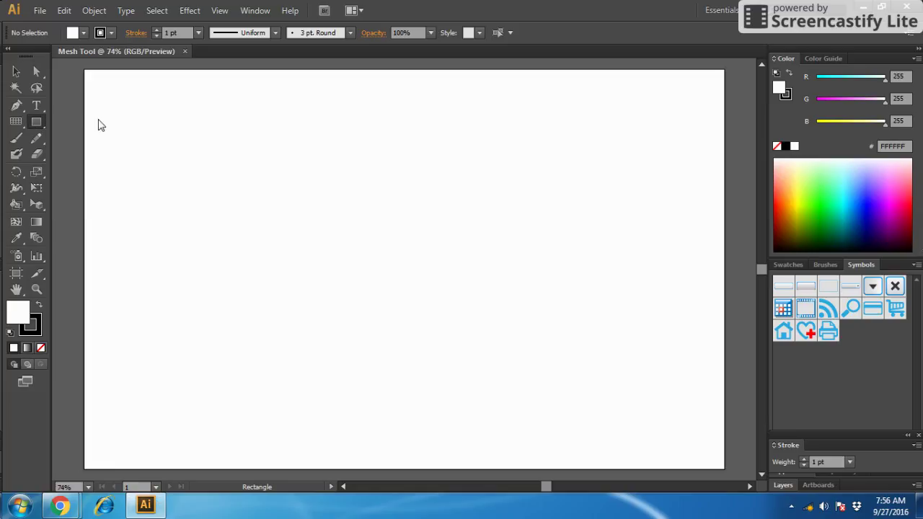
{"action": "left_click_drag", "start_coordinate": [162, 141], "coordinate": [603, 321]}
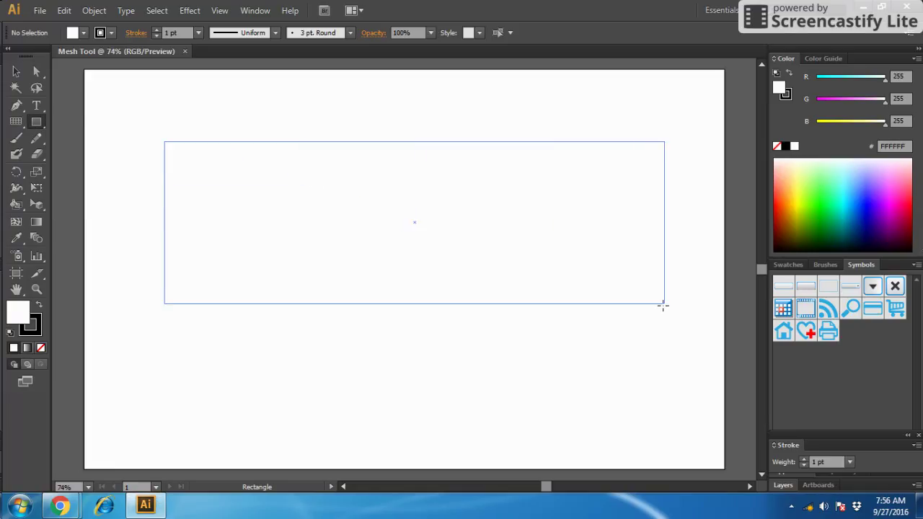
{"action": "left_click", "coordinate": [85, 35]}
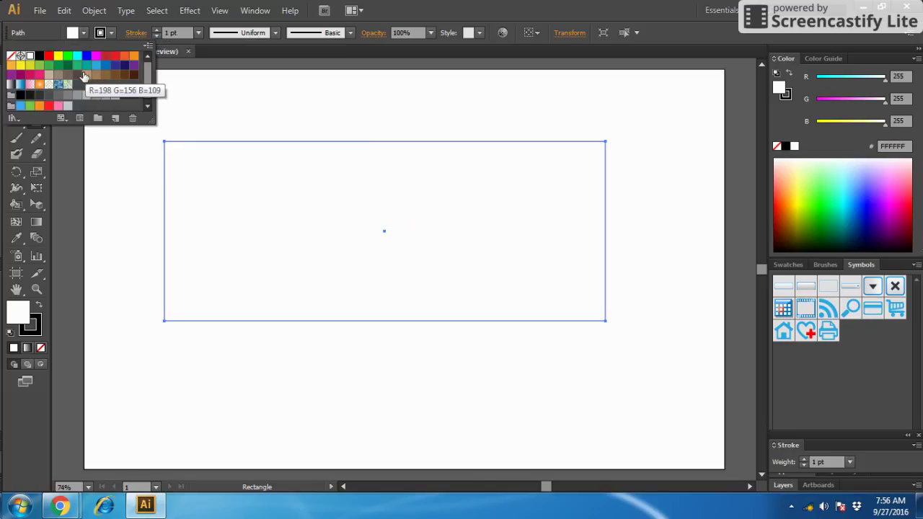
{"action": "left_click", "coordinate": [85, 75]}
{"action": "left_click", "coordinate": [106, 165]}
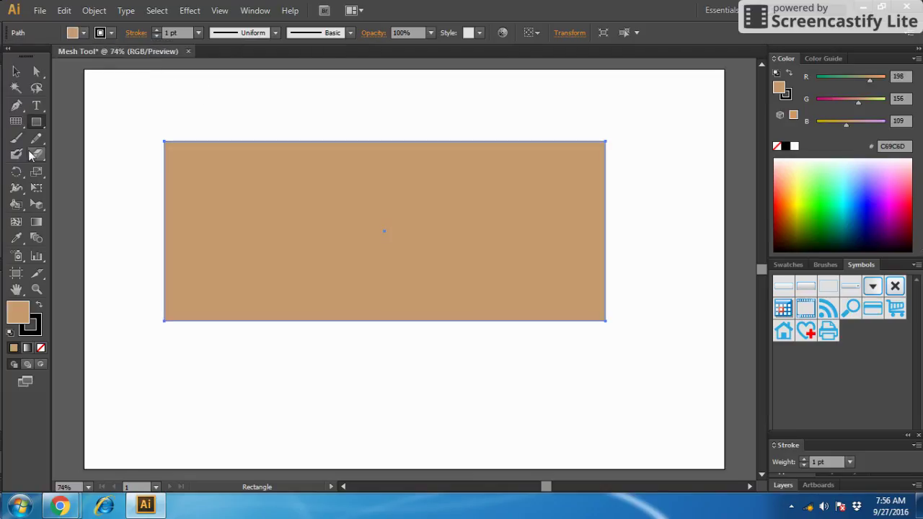
{"action": "left_click", "coordinate": [36, 155]}
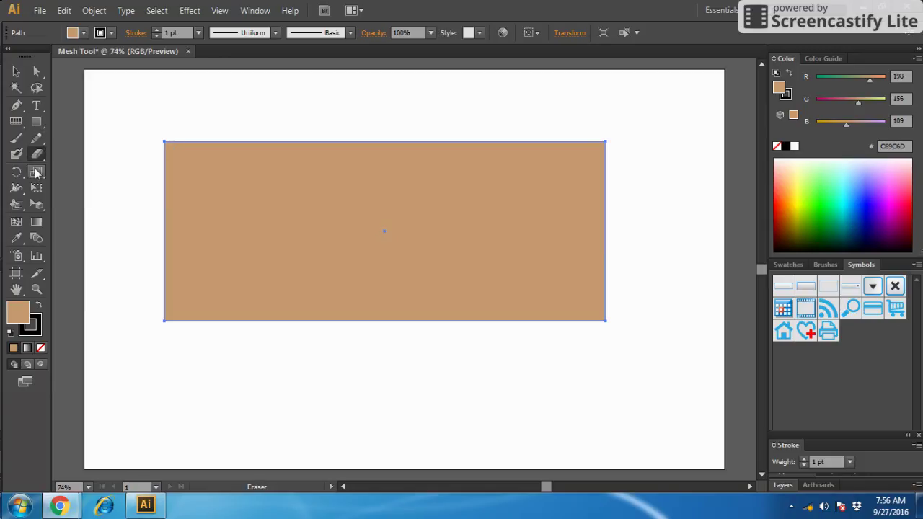
- Shear the rectangle by dragging its top-left corner up and right into a parallelogram
{"action": "left_click", "coordinate": [36, 172]}
{"action": "left_click", "coordinate": [61, 187]}
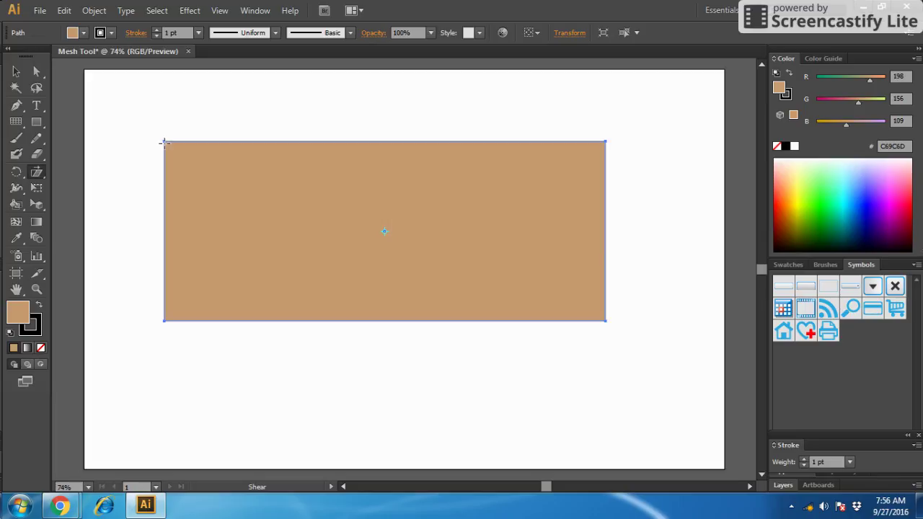
{"action": "left_click_drag", "start_coordinate": [162, 140], "coordinate": [248, 106]}
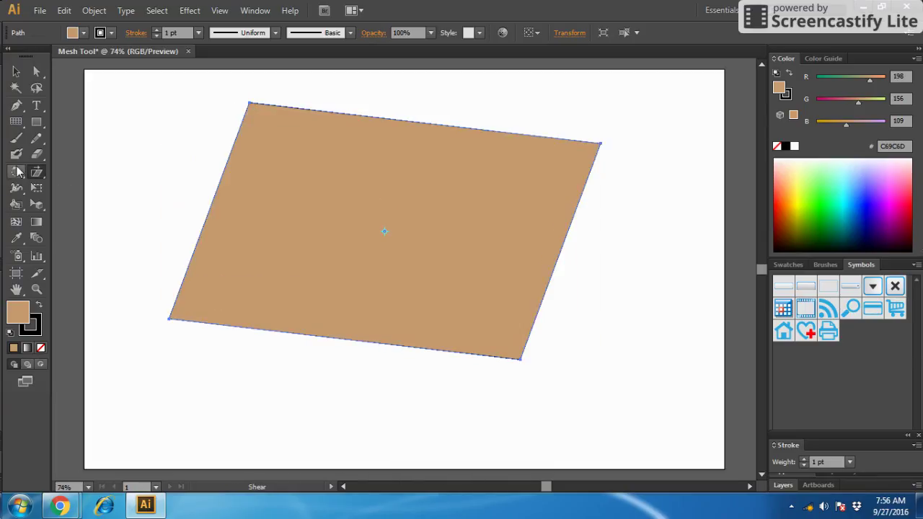
{"action": "left_click", "coordinate": [14, 224]}
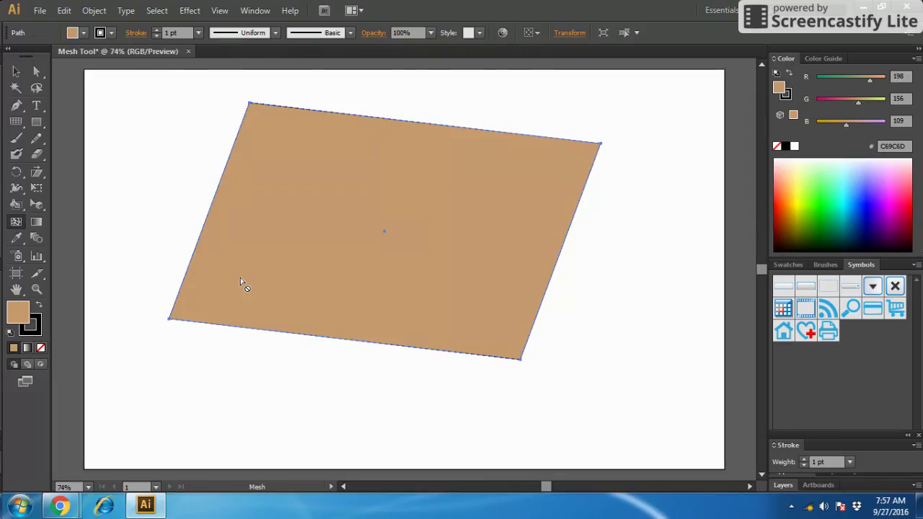
- Add a mesh line, then curve the bottom point, right corner and top-left edge outward
{"action": "left_click", "coordinate": [298, 332]}
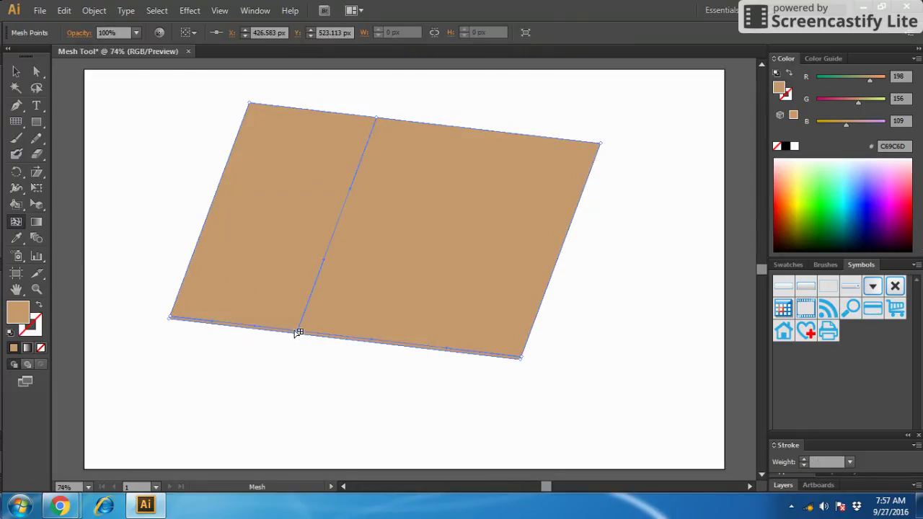
{"action": "left_click_drag", "start_coordinate": [297, 332], "coordinate": [375, 432]}
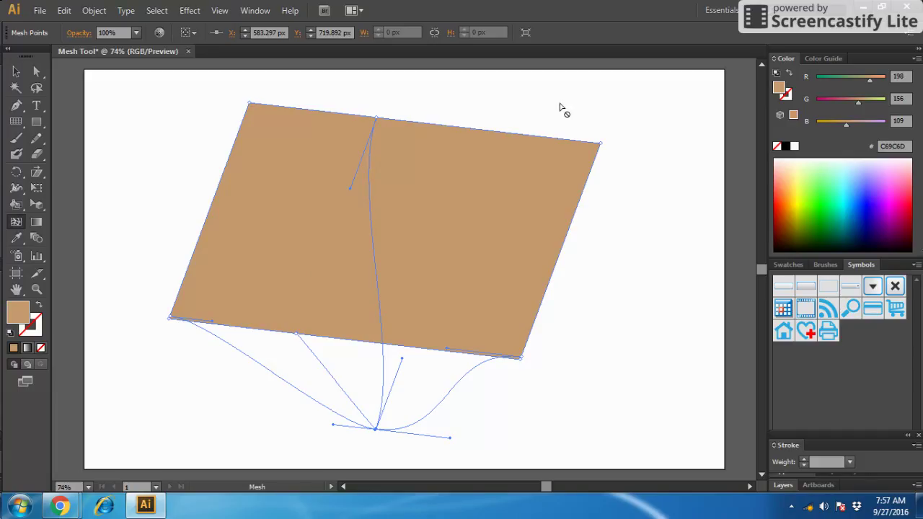
{"action": "left_click_drag", "start_coordinate": [599, 142], "coordinate": [631, 277]}
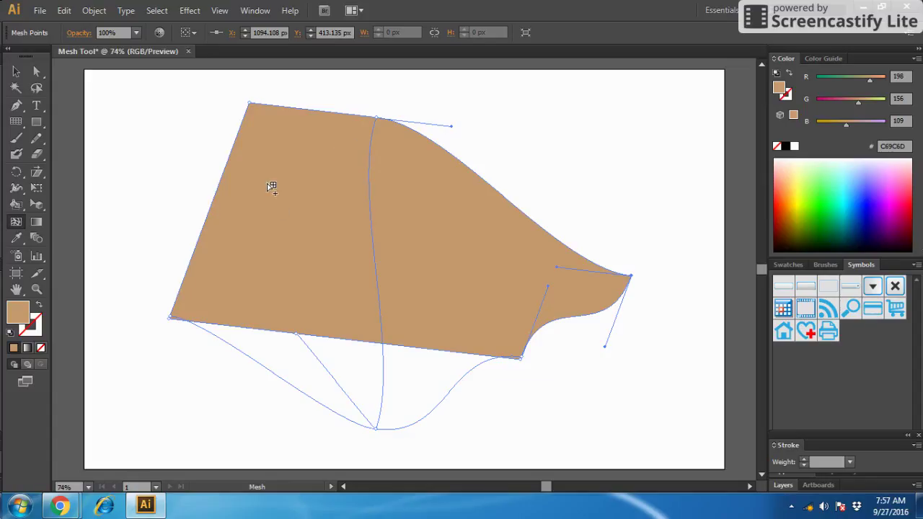
{"action": "mouse_move", "coordinate": [252, 104]}
{"action": "left_mouse_down"}
{"action": "mouse_move", "coordinate": [264, 173]}
{"action": "mouse_move", "coordinate": [313, 177]}
{"action": "mouse_move", "coordinate": [288, 168]}
{"action": "left_mouse_up"}
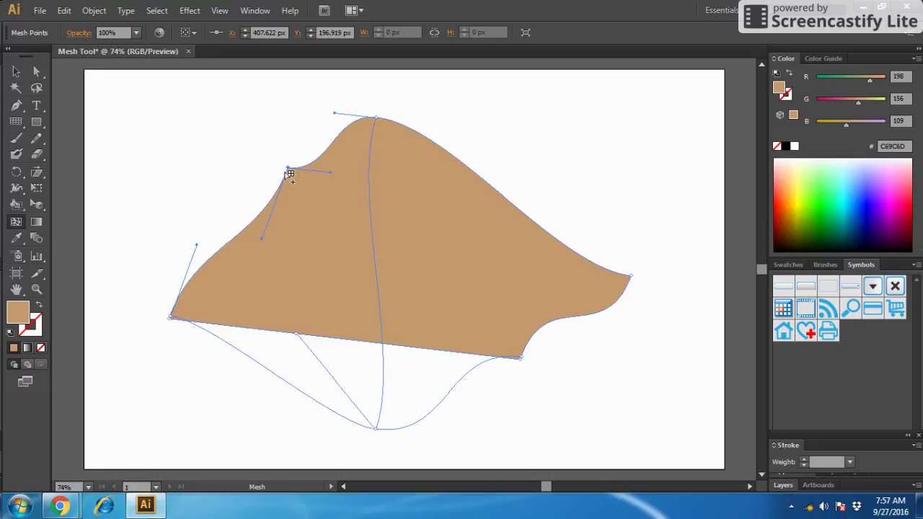
- Zoom to about 100% on the warped tan shape and select it
{"action": "left_click", "coordinate": [39, 292]}
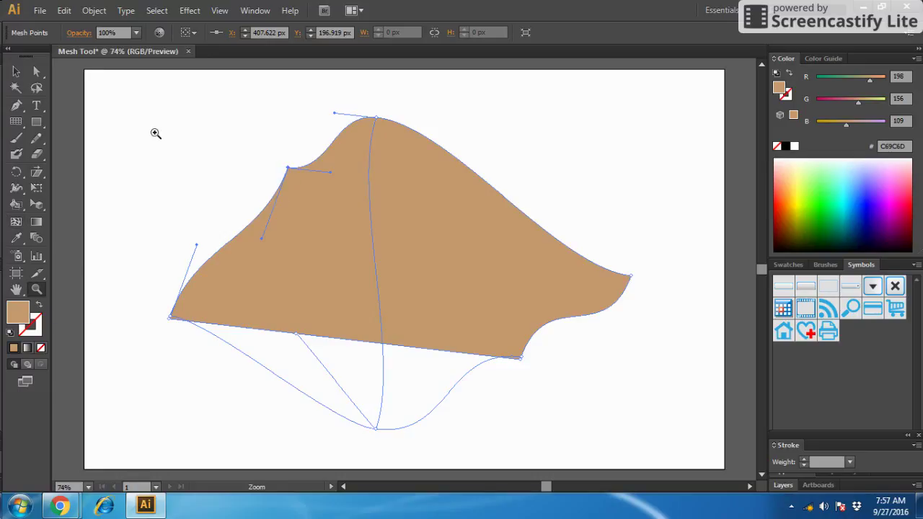
{"action": "mouse_move", "coordinate": [158, 125]}
{"action": "left_mouse_down"}
{"action": "mouse_move", "coordinate": [537, 191]}
{"action": "mouse_move", "coordinate": [698, 450]}
{"action": "left_mouse_up"}
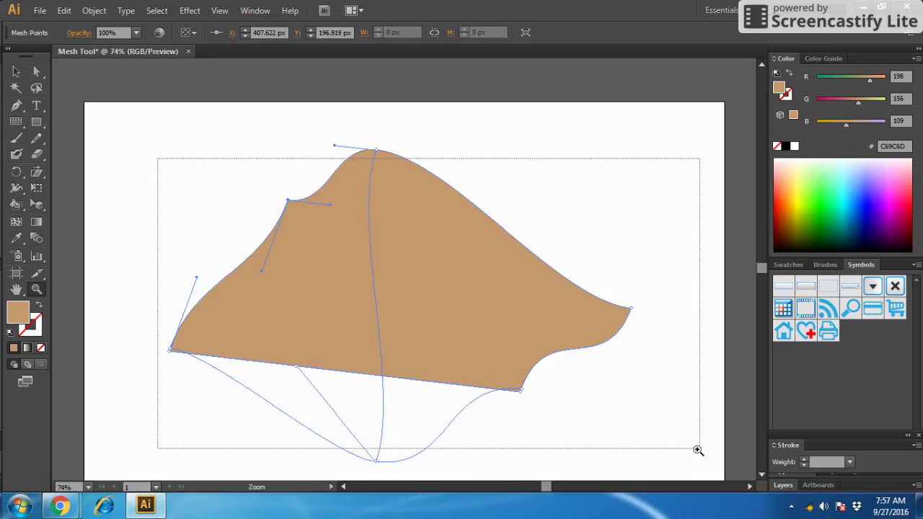
{"action": "left_click_drag", "start_coordinate": [698, 450], "coordinate": [680, 422]}
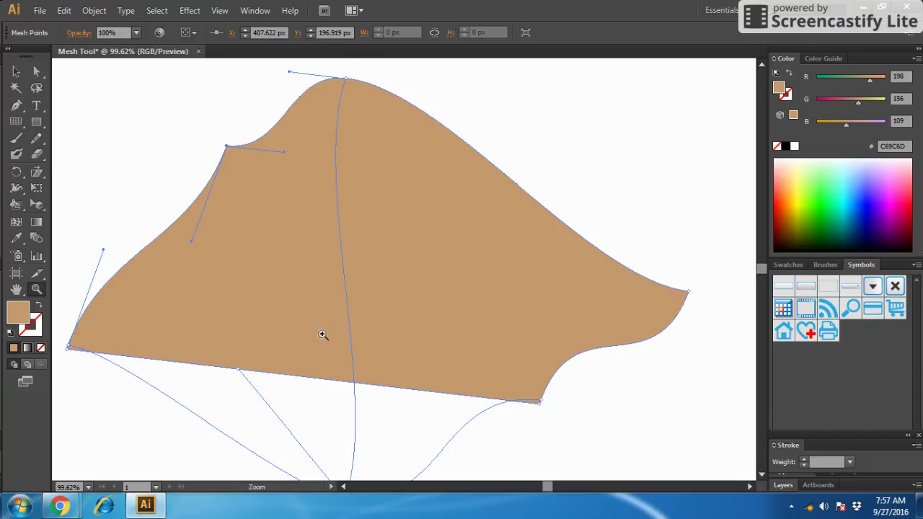
{"action": "left_click", "coordinate": [16, 72]}
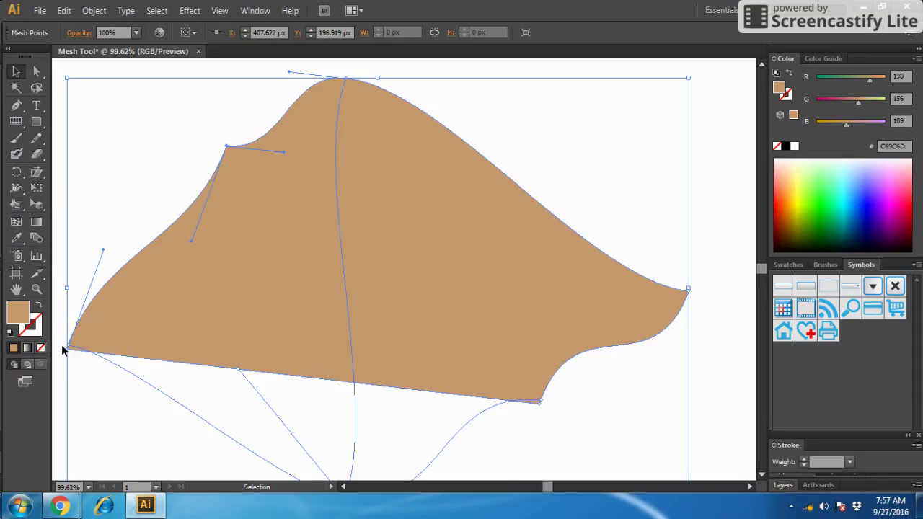
- Pull a curve handle from the bottom-left anchor and lower the top peak to flatten it
{"action": "left_click", "coordinate": [16, 224]}
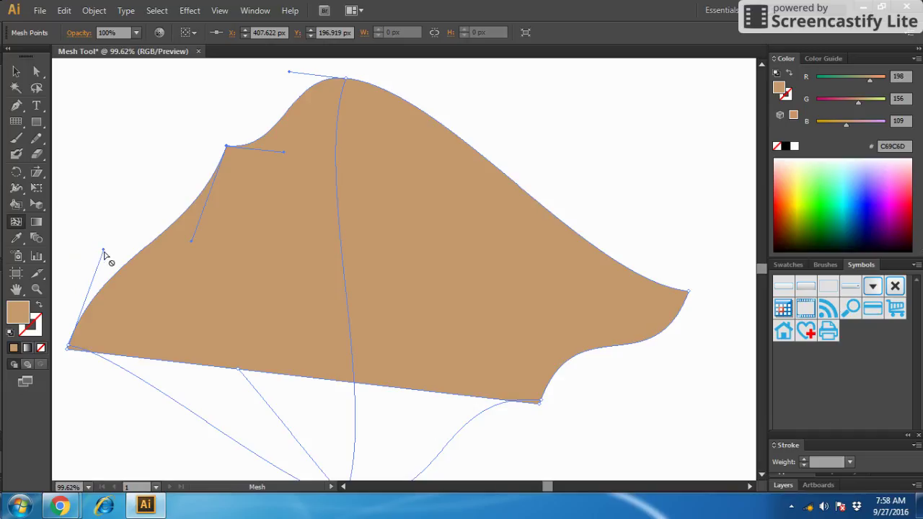
{"action": "scroll", "coordinate": [67, 295], "scroll_direction": "left", "scroll_amount": 3}
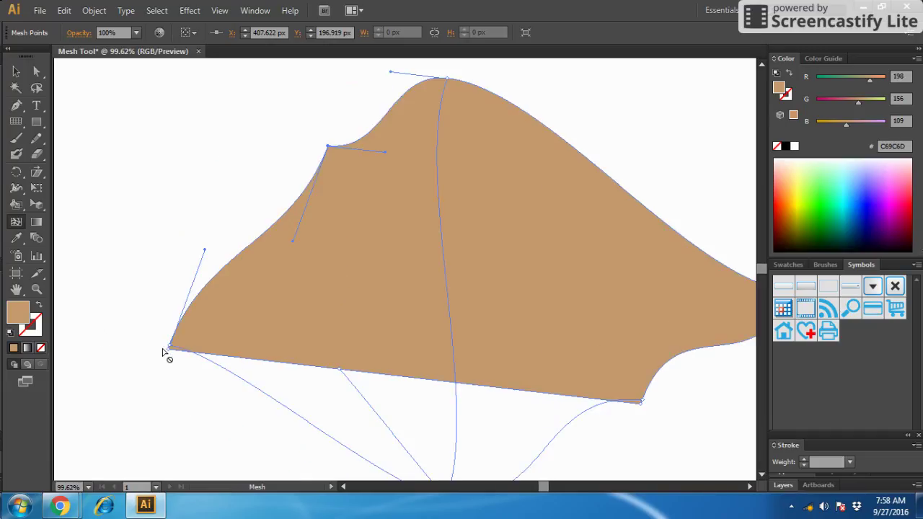
{"action": "left_click", "coordinate": [206, 358]}
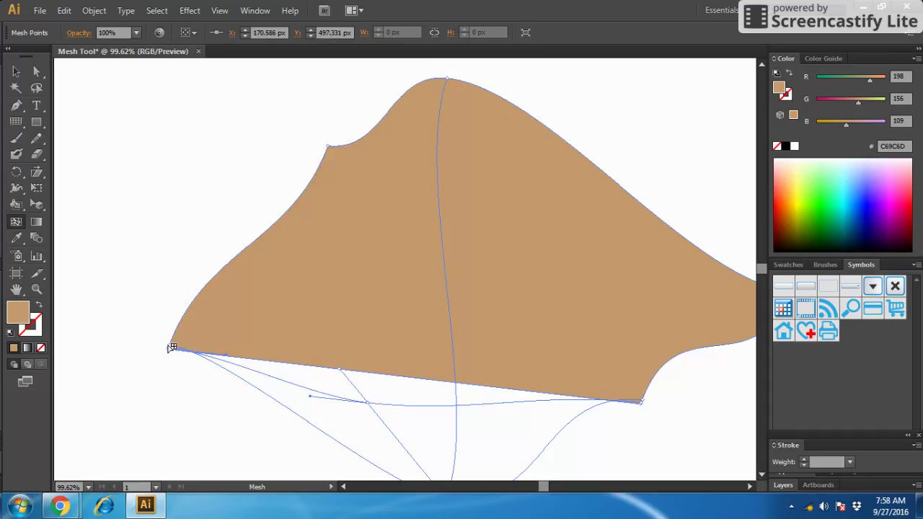
{"action": "left_click_drag", "start_coordinate": [170, 348], "coordinate": [609, 179]}
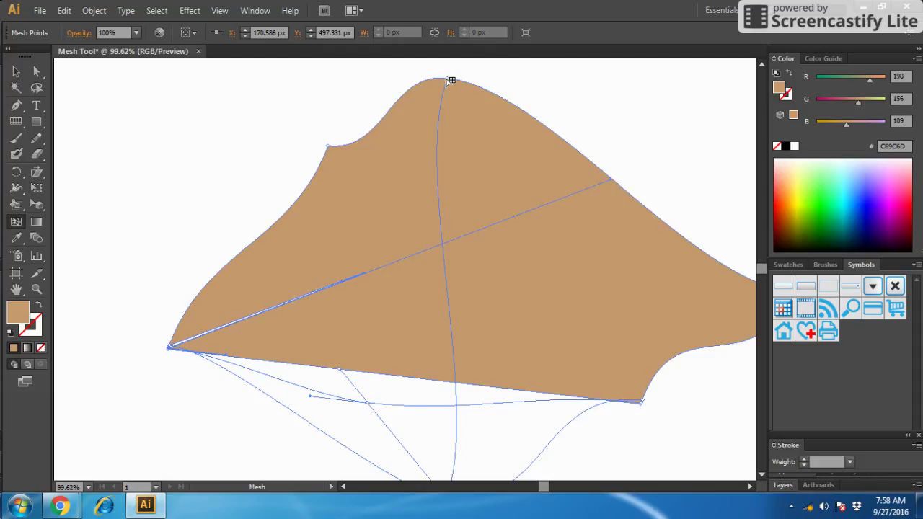
{"action": "left_click_drag", "start_coordinate": [448, 81], "coordinate": [494, 155]}
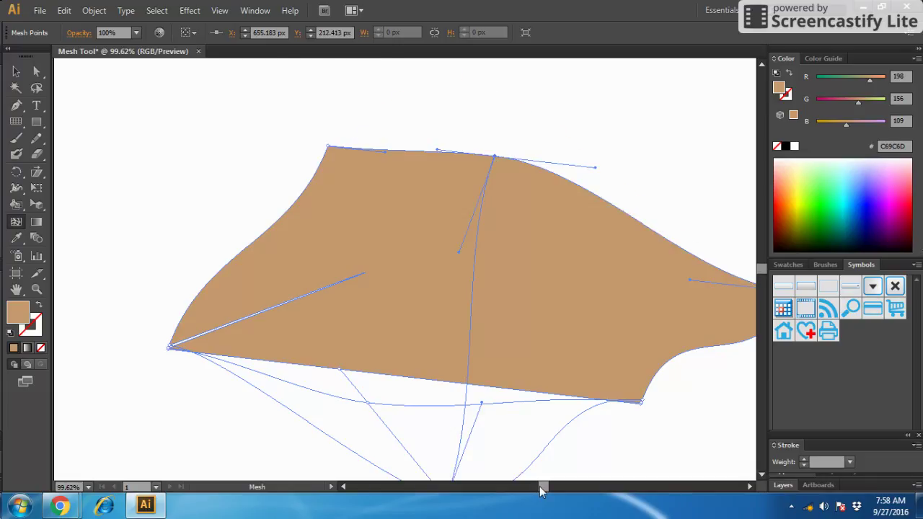
- Move the bottom corner anchor and stretch the right tip down, triggering an error
{"action": "left_click_drag", "start_coordinate": [541, 489], "coordinate": [544, 500]}
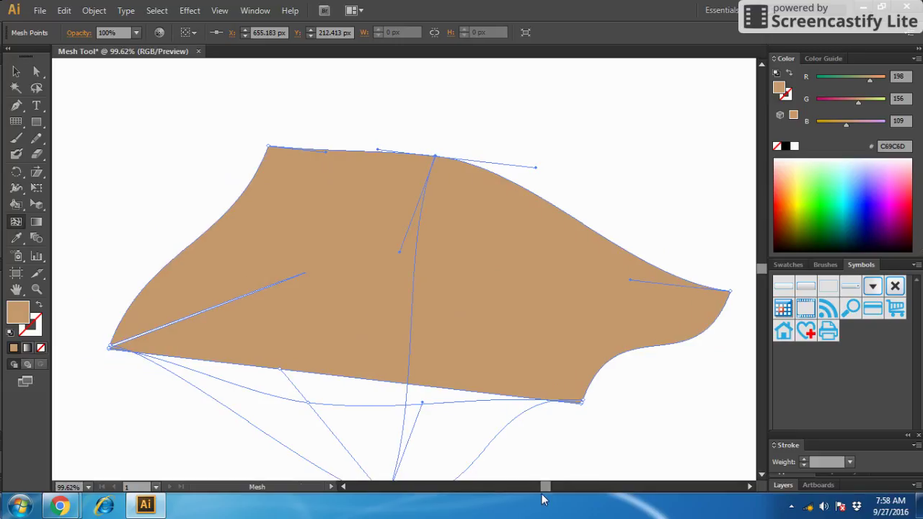
{"action": "left_click", "coordinate": [730, 294]}
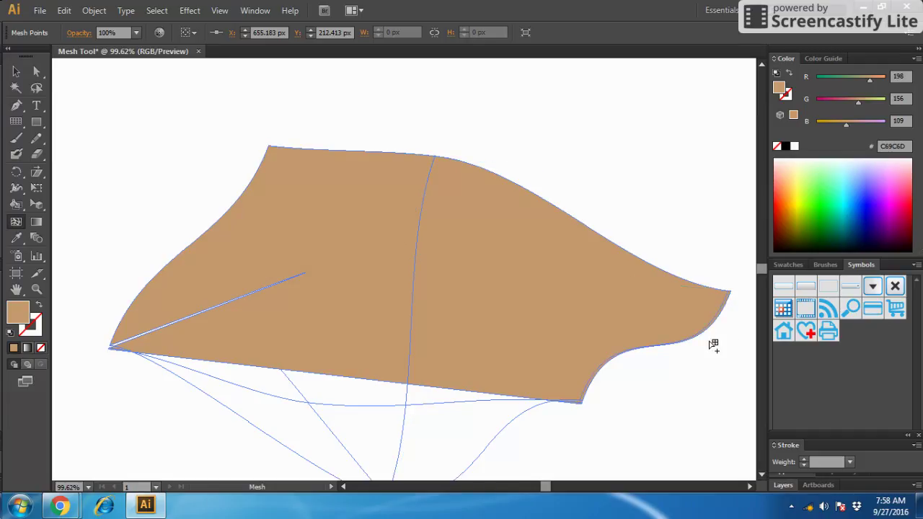
{"action": "left_click", "coordinate": [581, 402]}
{"action": "mouse_move", "coordinate": [581, 401]}
{"action": "left_mouse_down"}
{"action": "mouse_move", "coordinate": [768, 320]}
{"action": "mouse_move", "coordinate": [593, 325]}
{"action": "left_mouse_up"}
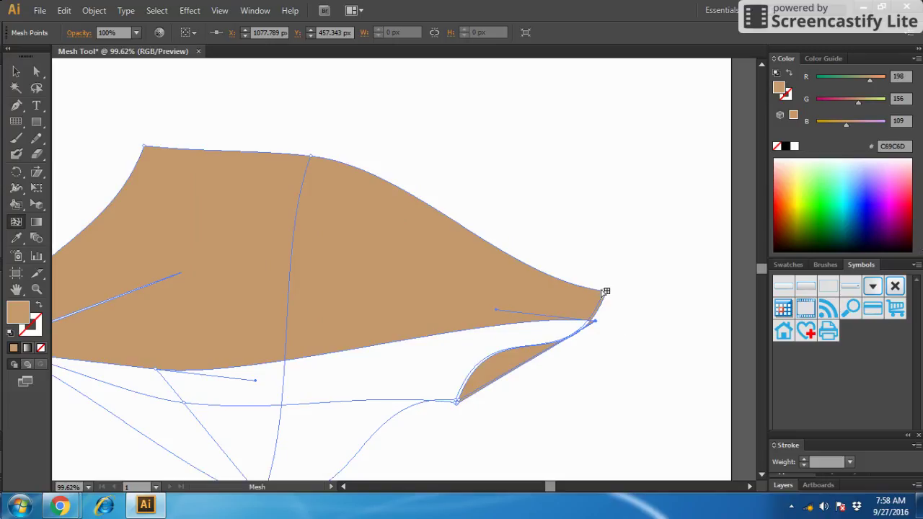
{"action": "left_click_drag", "start_coordinate": [605, 292], "coordinate": [640, 356]}
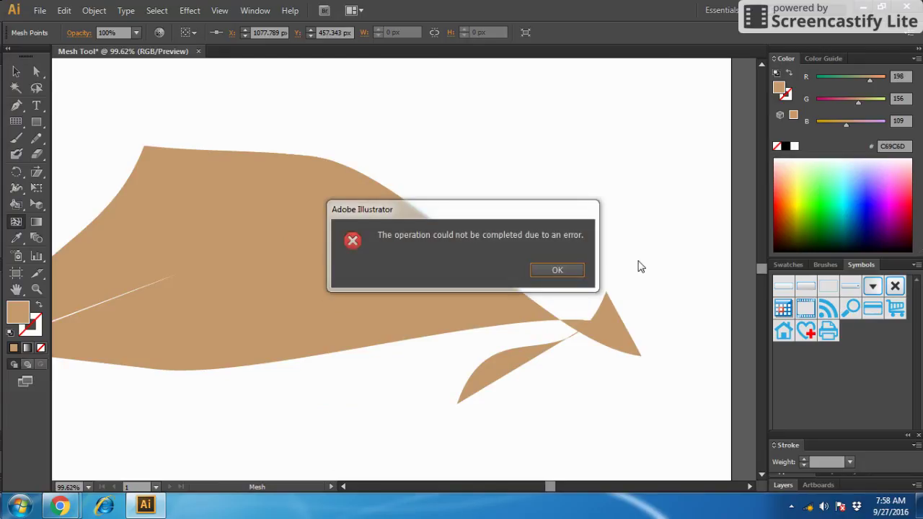
- Dismiss the error dialog and select the whole mesh object with the Gradient Tool
{"action": "left_click", "coordinate": [557, 270]}
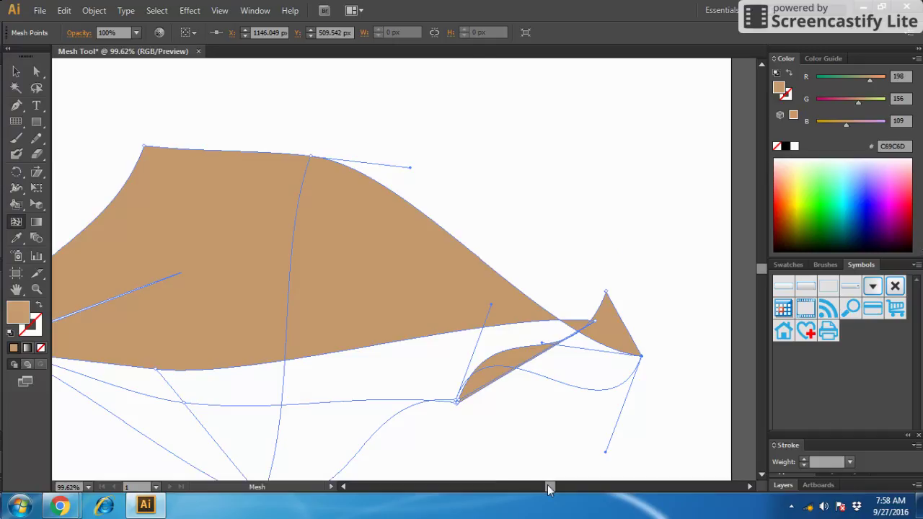
{"action": "left_click_drag", "start_coordinate": [553, 491], "coordinate": [547, 488]}
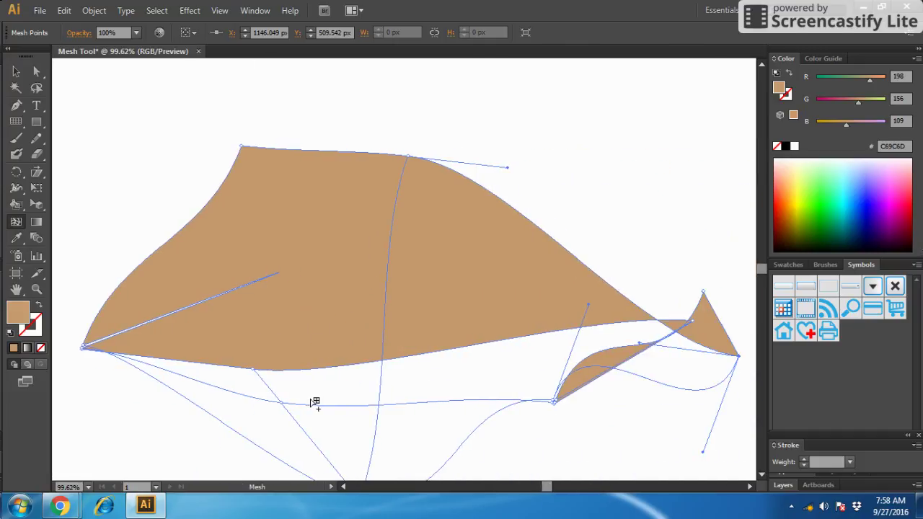
{"action": "left_click", "coordinate": [38, 224]}
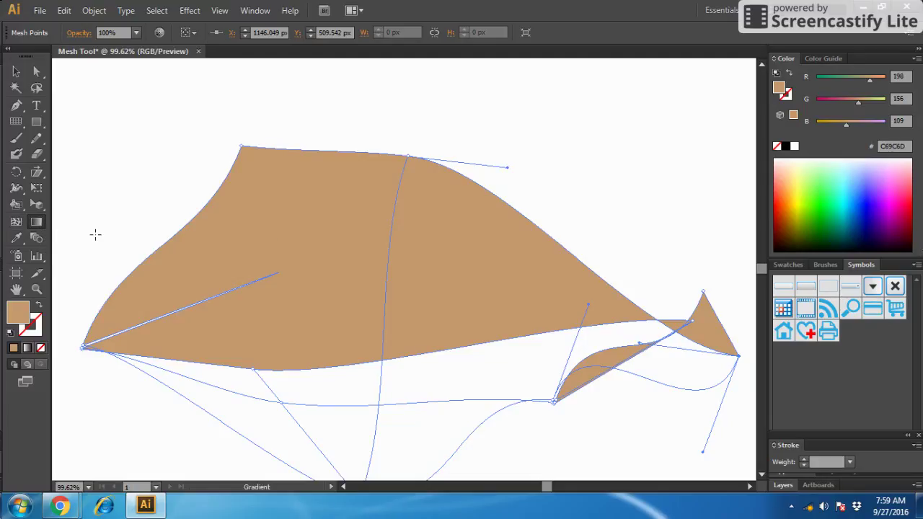
{"action": "left_click", "coordinate": [347, 283]}
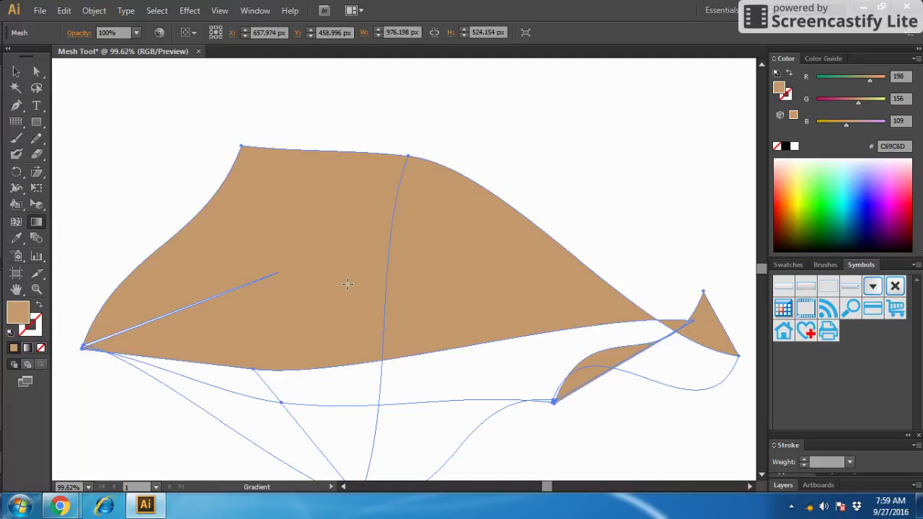
- Delete the selected tan mesh object
{"action": "key", "text": "Delete"}
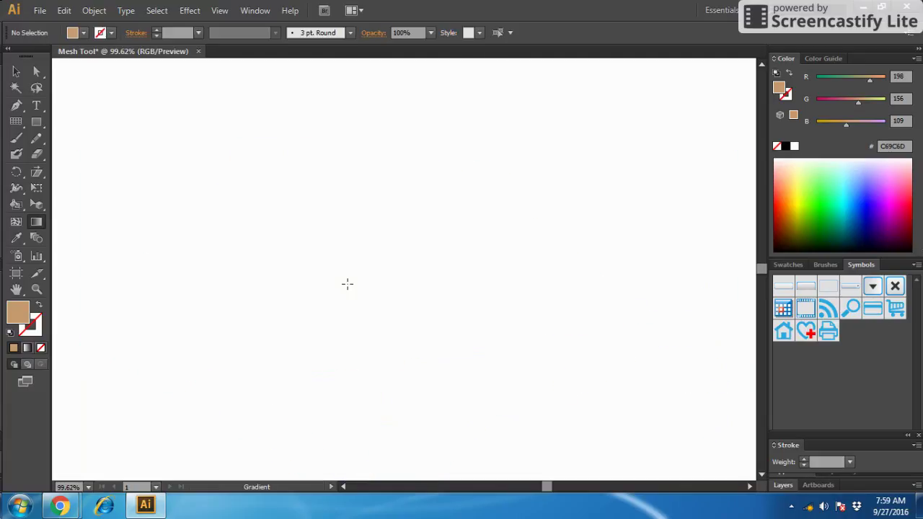